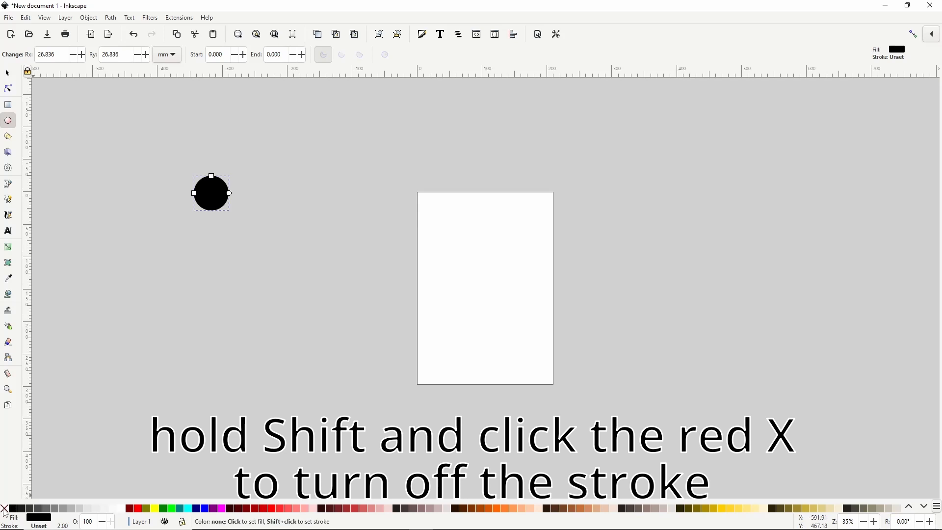
- Remove the black circle's stroke and give it a radial gradient fill fading from opaque black to transparent
shift+click(4, 508)
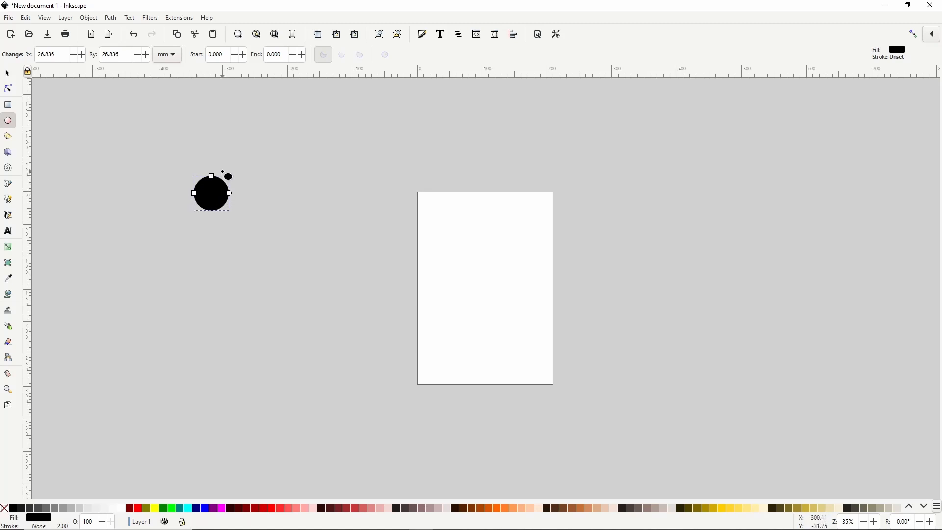
click(425, 39)
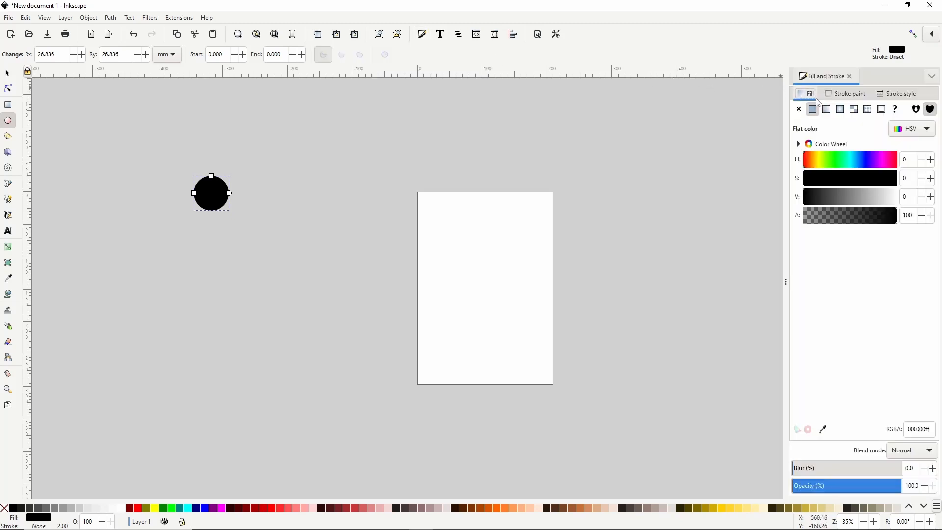
click(840, 109)
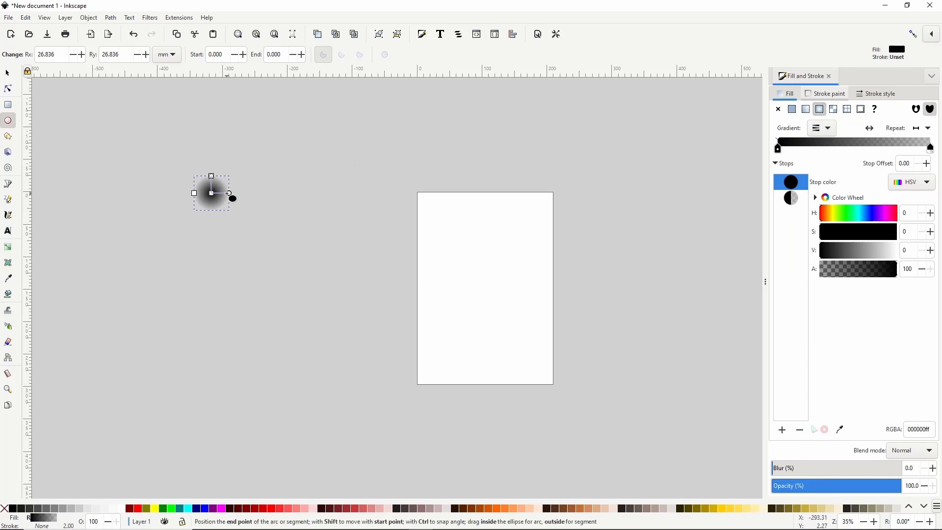
scroll(231, 196, up, 2)
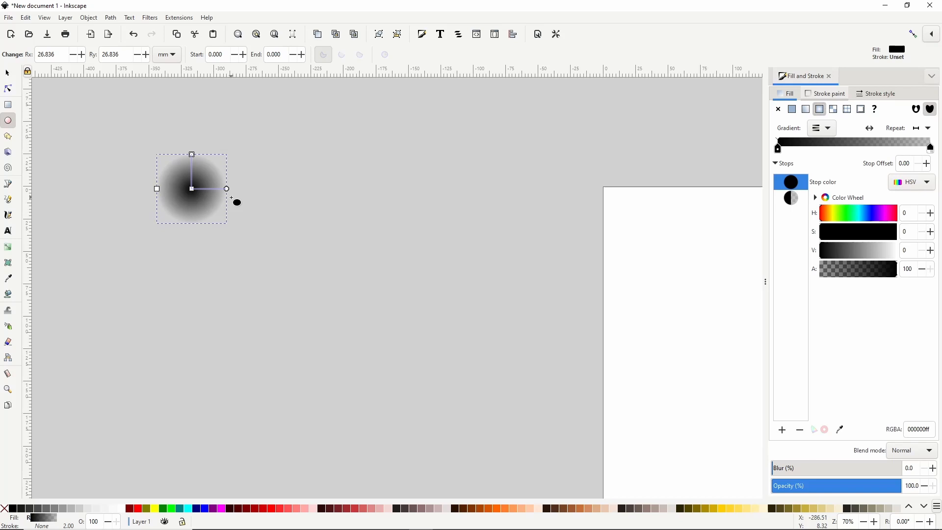
- Open the Noise Fill overlay filter for the circle and enable its live preview
click(155, 19)
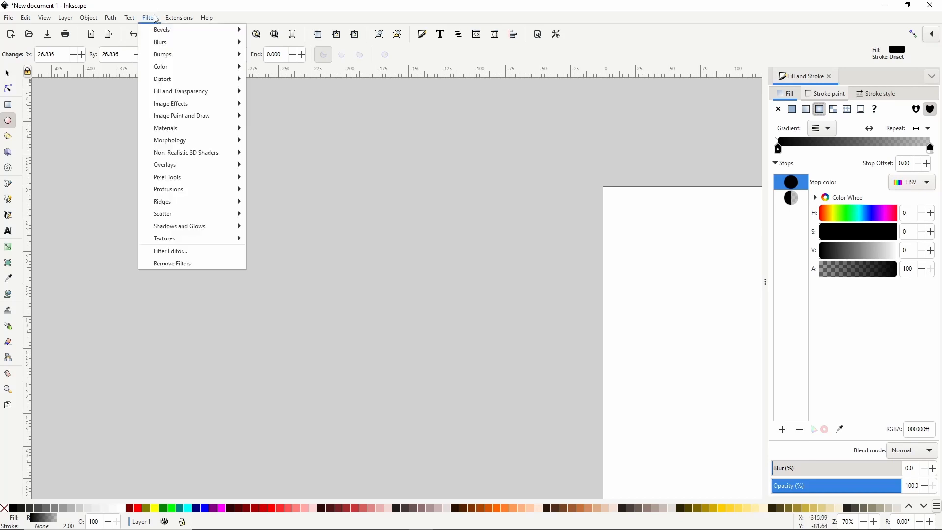
mouse_move(188, 166)
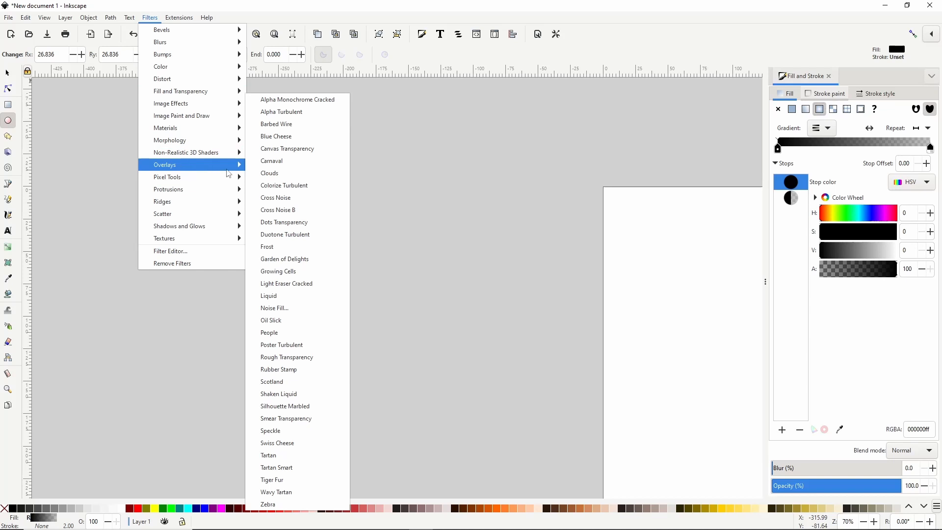
click(291, 309)
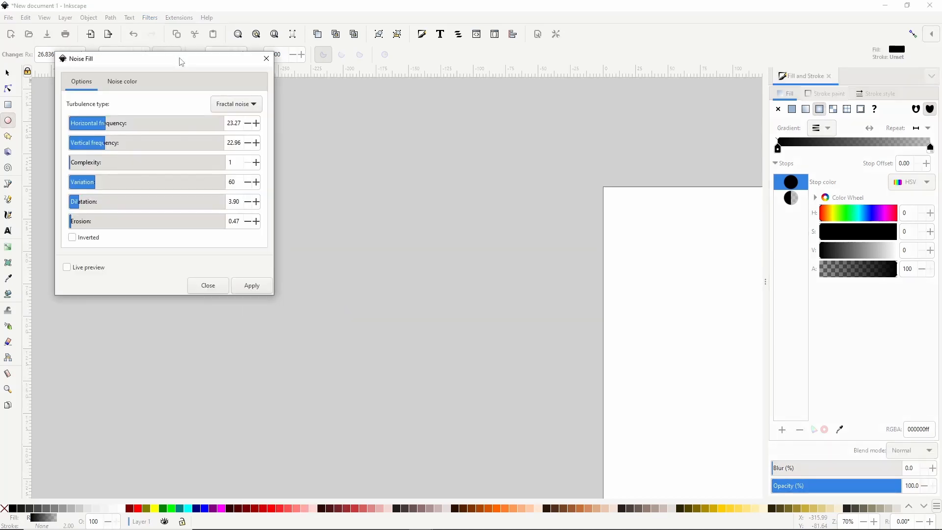
drag(169, 61, 472, 95)
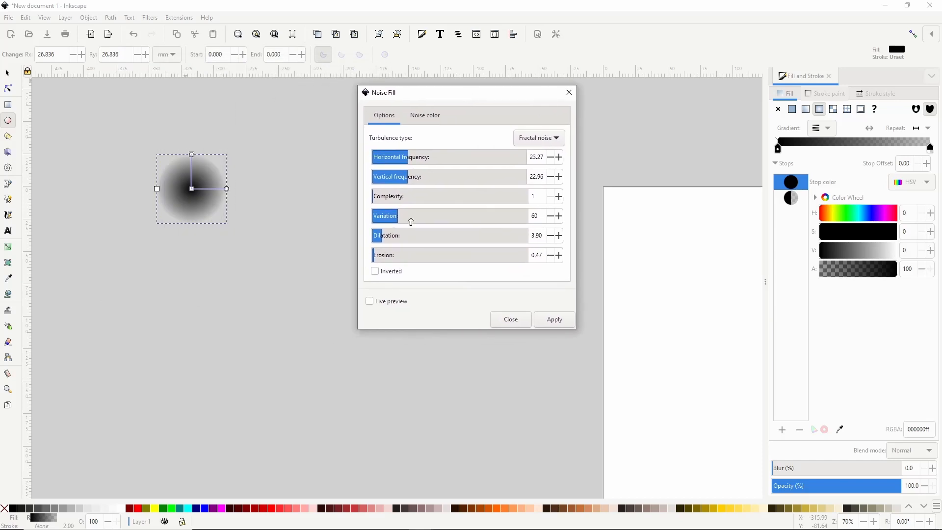
click(396, 306)
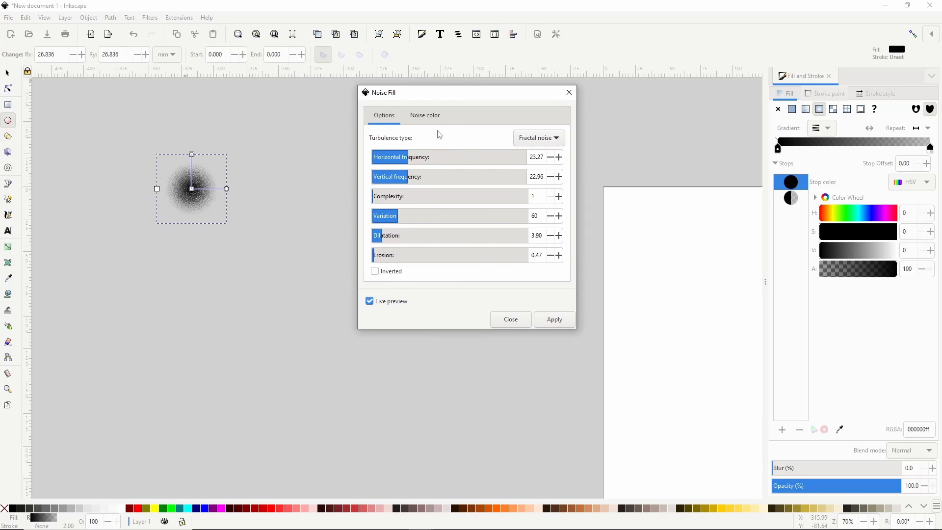
- Apply Noise Fill with fractal noise, horizontal frequency 22.01 and vertical frequency 27.67, keeping the noise colour fully transparent
click(539, 142)
click(550, 142)
click(406, 157)
click(414, 176)
click(435, 121)
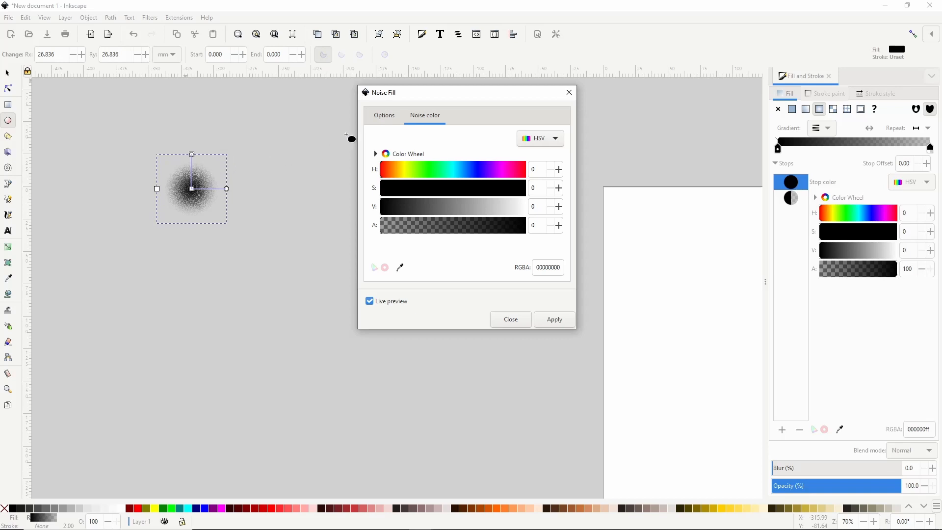
click(377, 115)
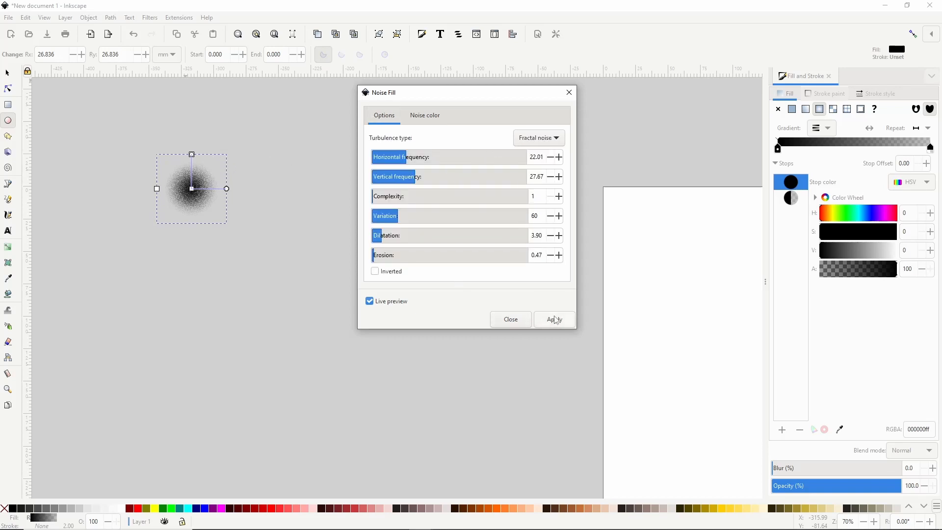
click(511, 319)
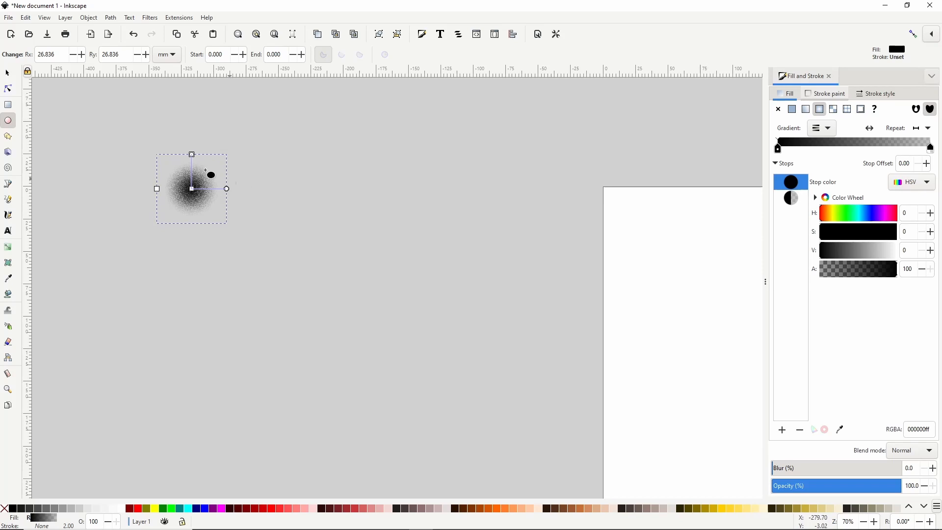
- Shift the noise-filled circle slightly to the right, and place a bitmap copy of it beside the original
click(8, 74)
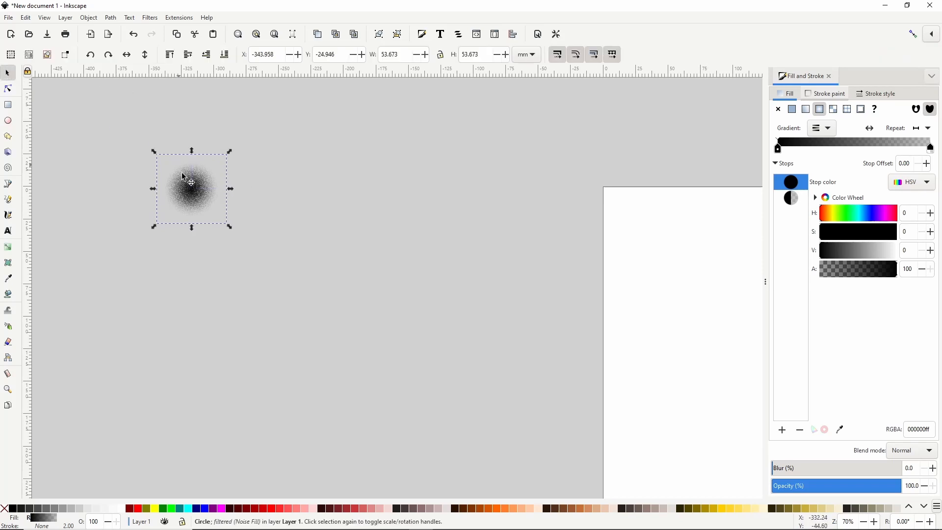
drag(191, 197, 238, 190)
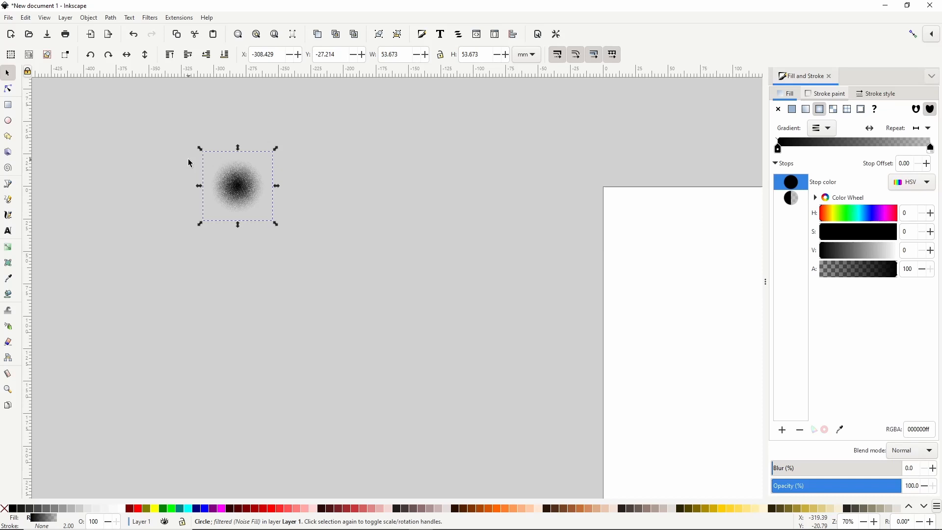
click(26, 18)
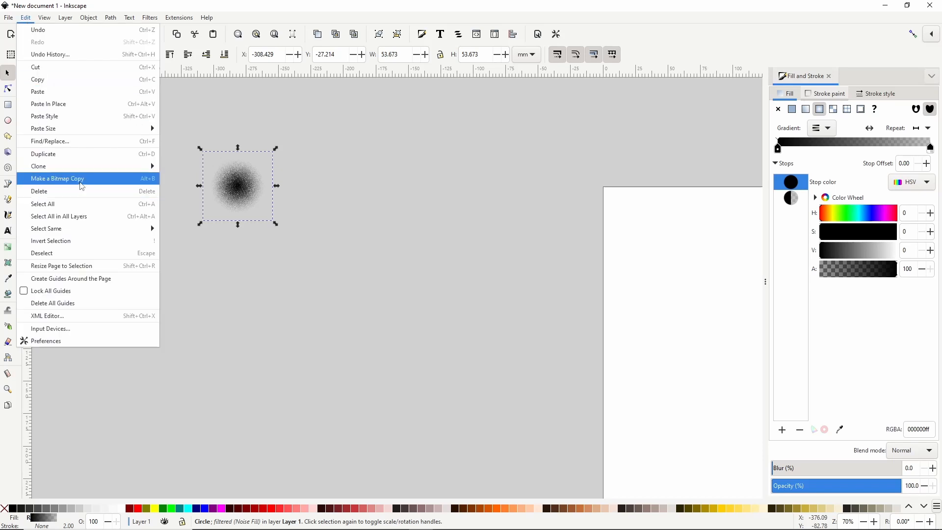
click(81, 184)
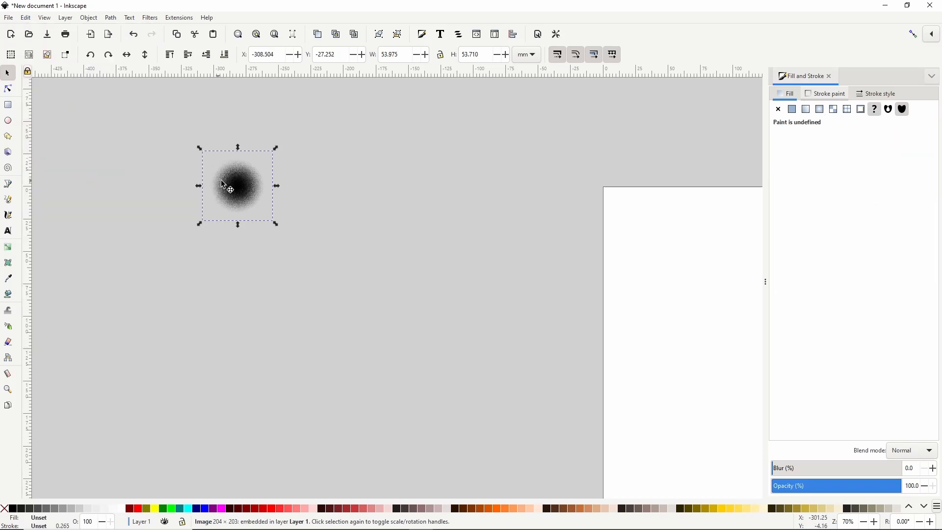
drag(238, 187, 340, 201)
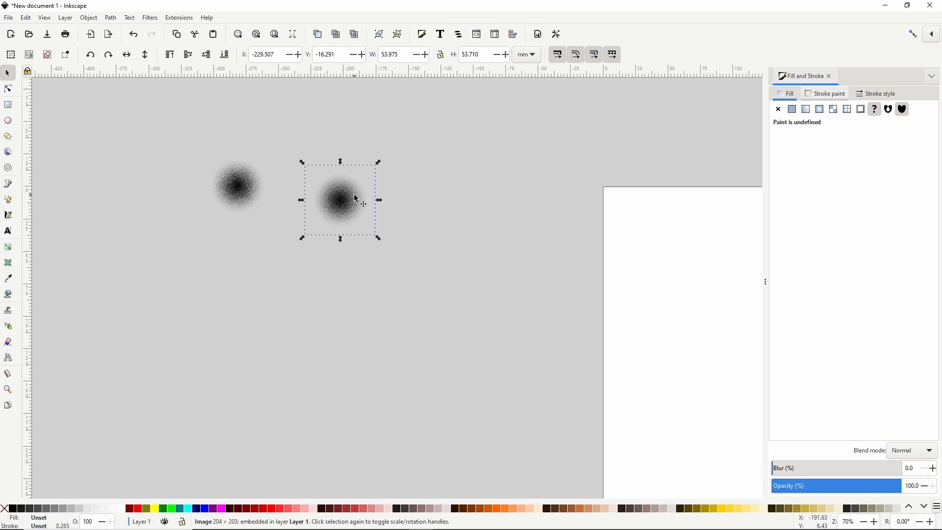
- Trace the bitmap copy with a single-scan brightness cutoff threshold of 0.810 and move the traced path to the bitmap's right
right_click(357, 198)
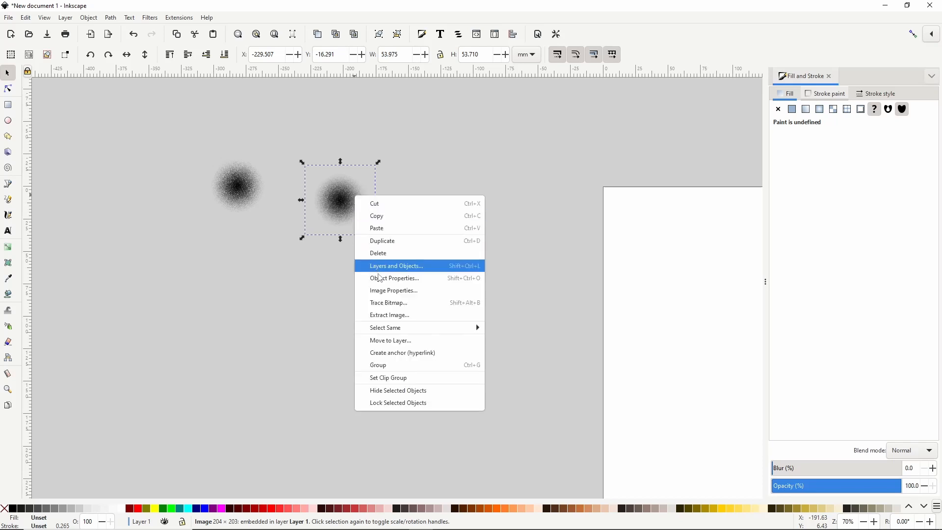
click(392, 303)
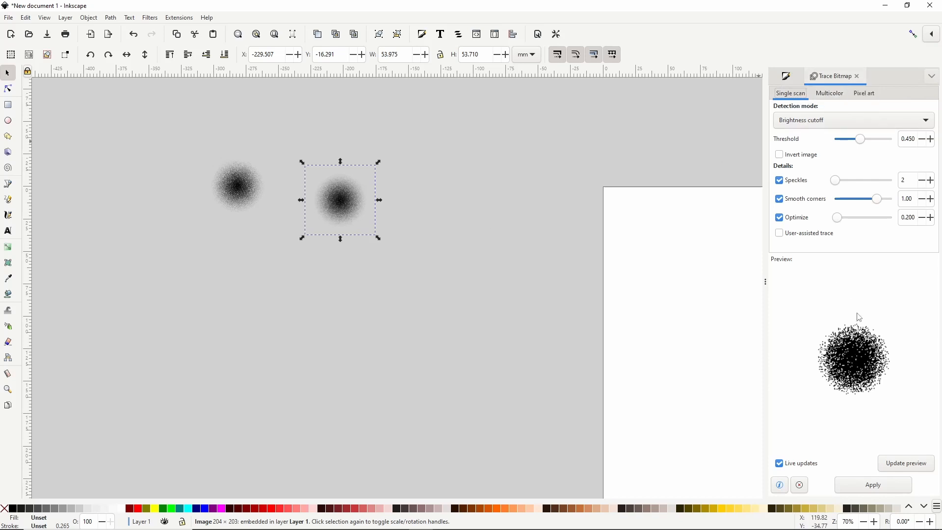
click(911, 141)
scroll(912, 139, up, 8)
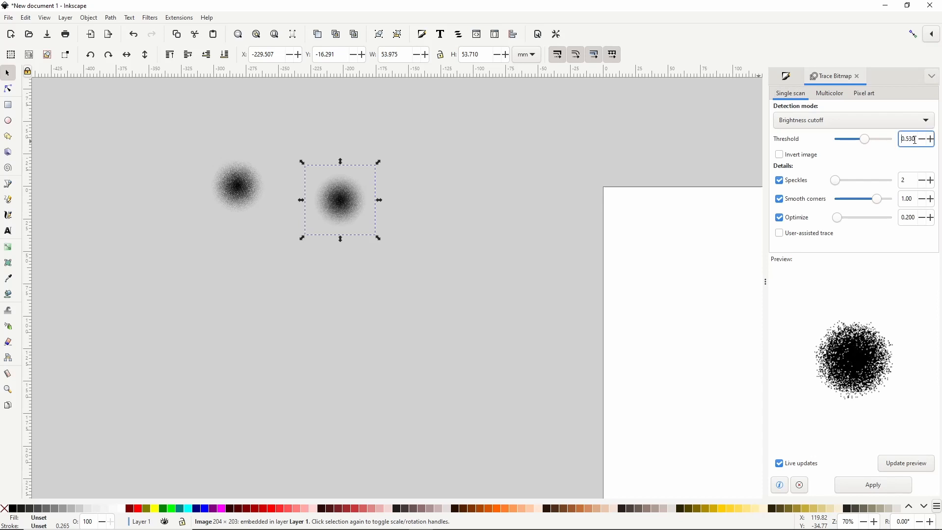
scroll(915, 140, up, 10)
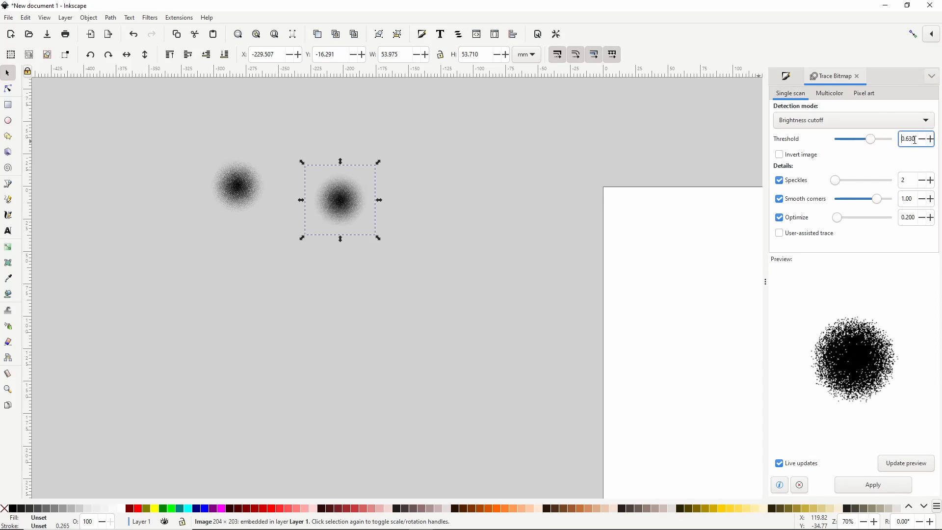
scroll(915, 140, up, 10)
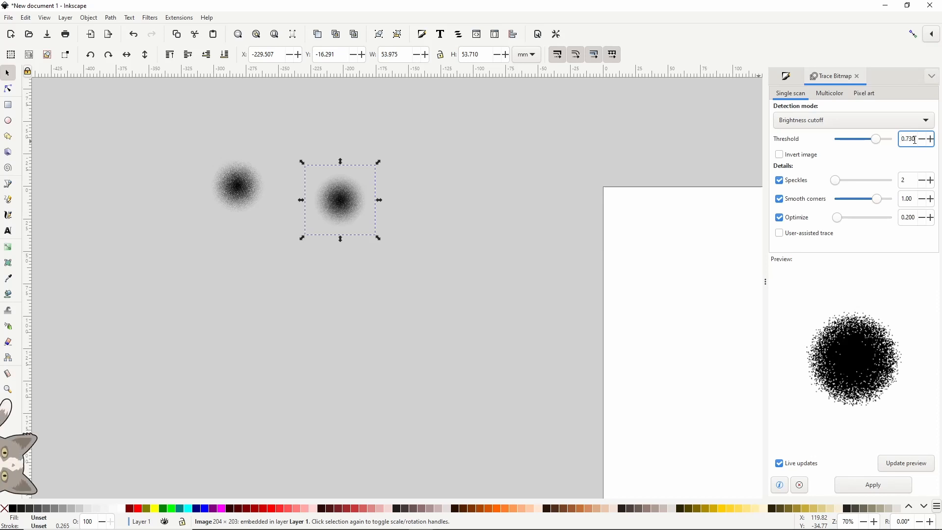
scroll(915, 141, up, 6)
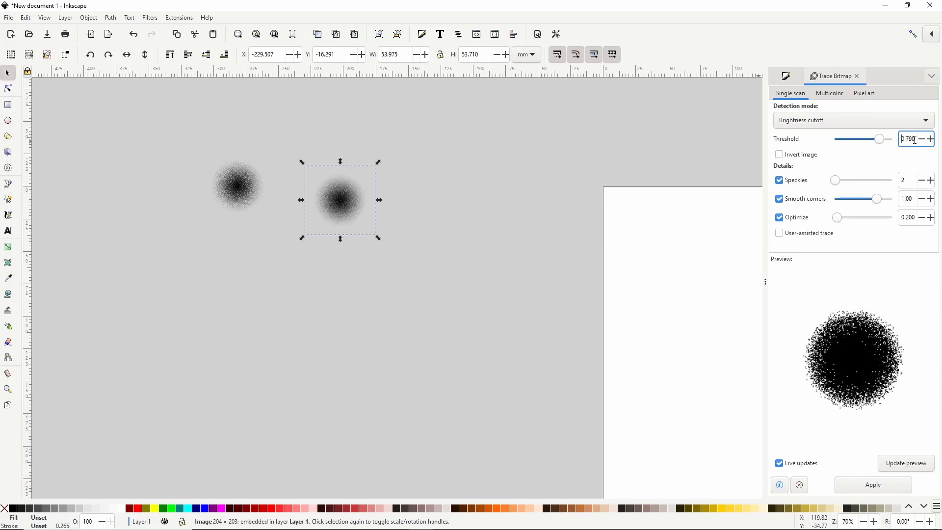
scroll(915, 140, up, 2)
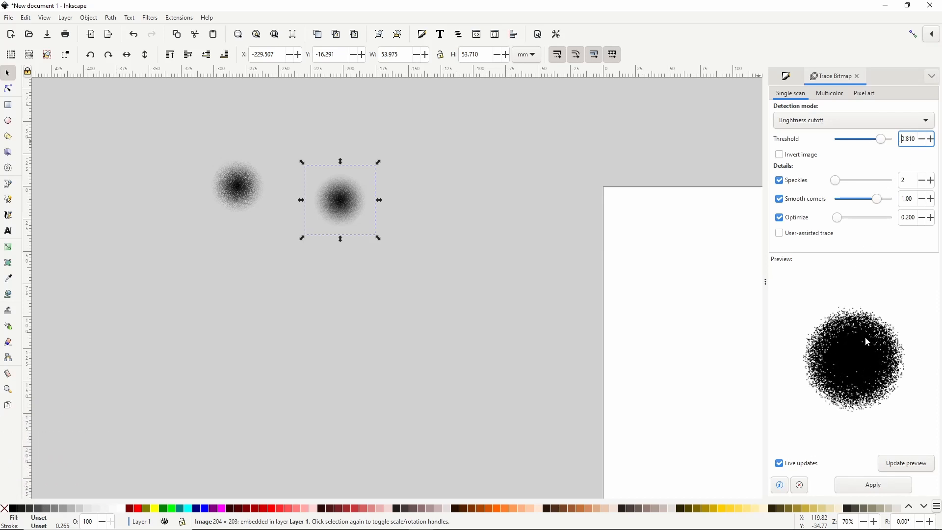
click(881, 484)
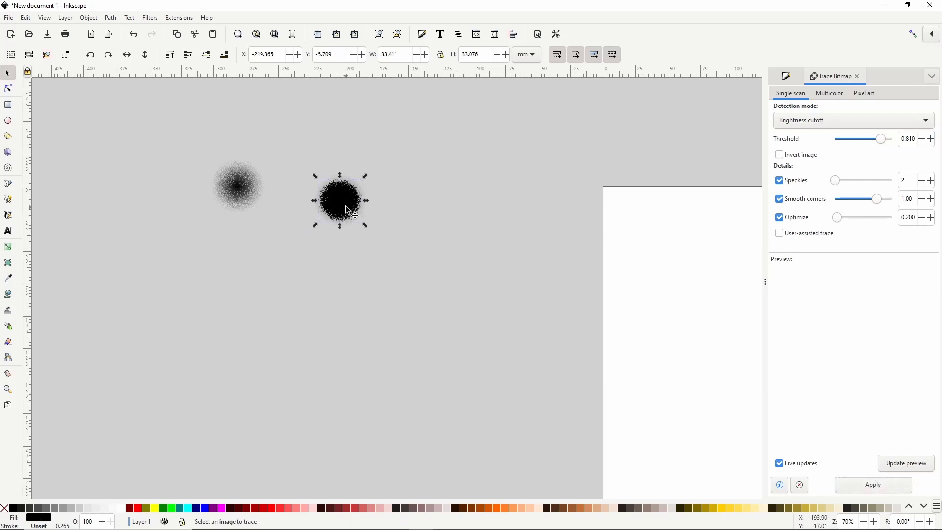
mouse_move(350, 196)
mouse_down()
mouse_move(431, 195)
mouse_move(435, 181)
mouse_up()
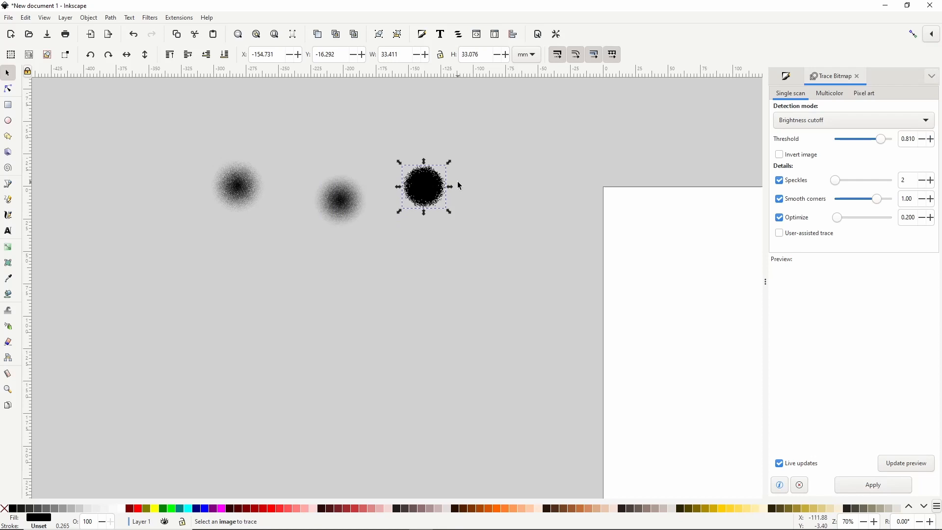
- Simplify the traced path several times to smooth its outline
click(109, 18)
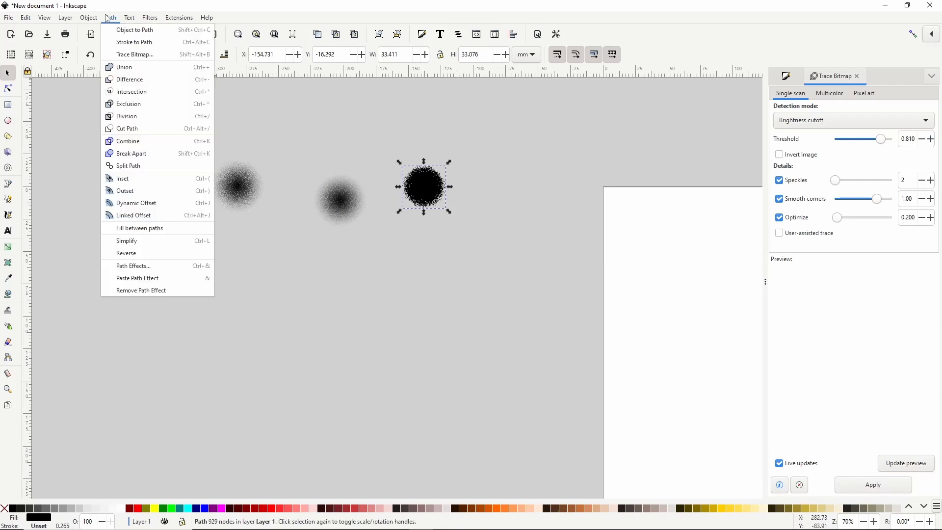
click(151, 241)
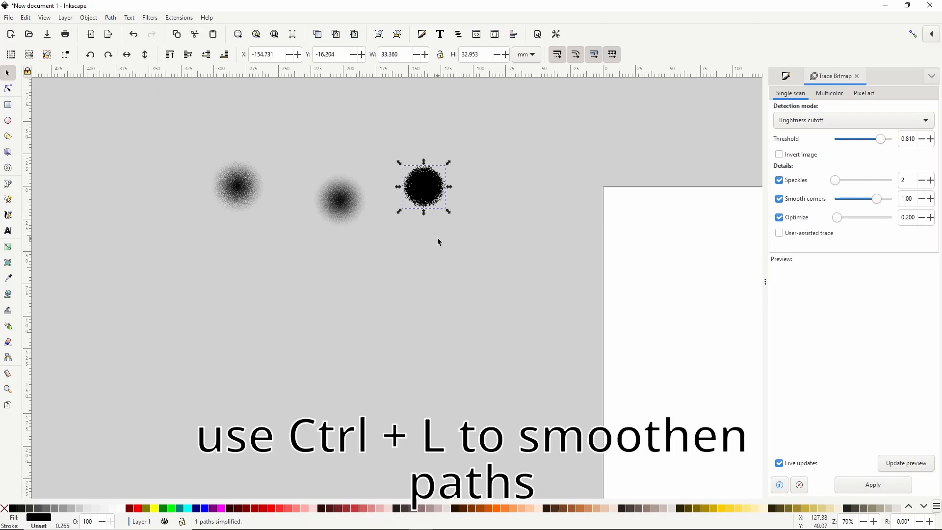
key(ctrl+l)
key(ctrl+l)
key(ctrl+l)
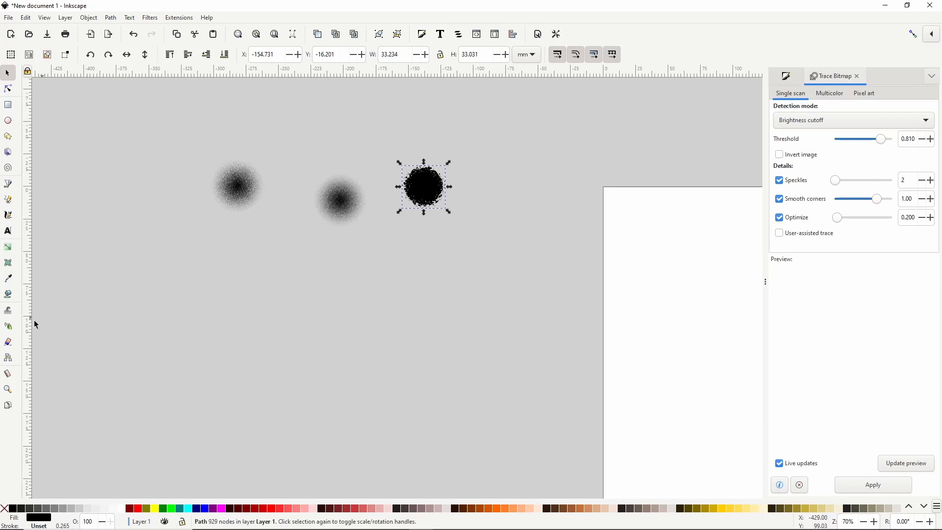
- Try spraying copies of the traced path in a stroke below the dots at width 15, and undo the spray
click(9, 326)
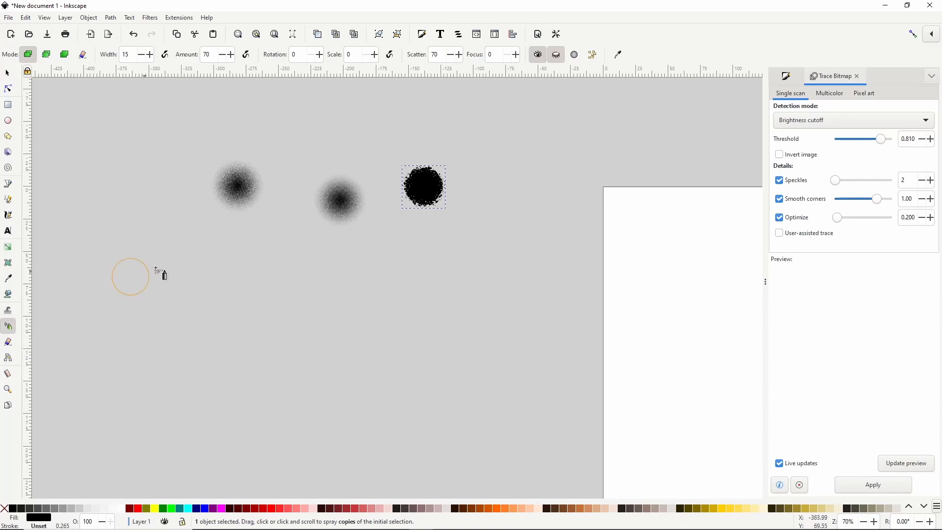
mouse_move(205, 307)
mouse_down()
mouse_move(233, 317)
mouse_move(399, 333)
mouse_move(326, 343)
mouse_move(253, 338)
mouse_move(349, 304)
mouse_up()
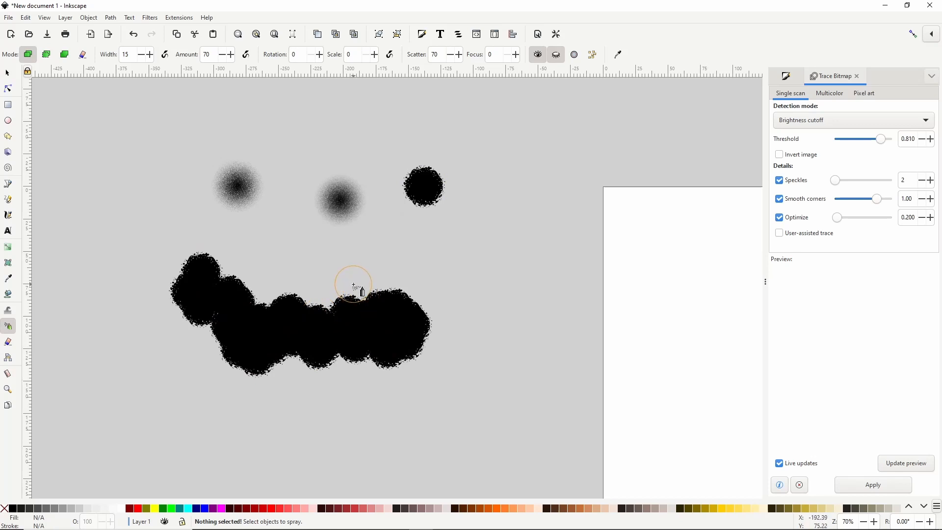
key(ctrl+z)
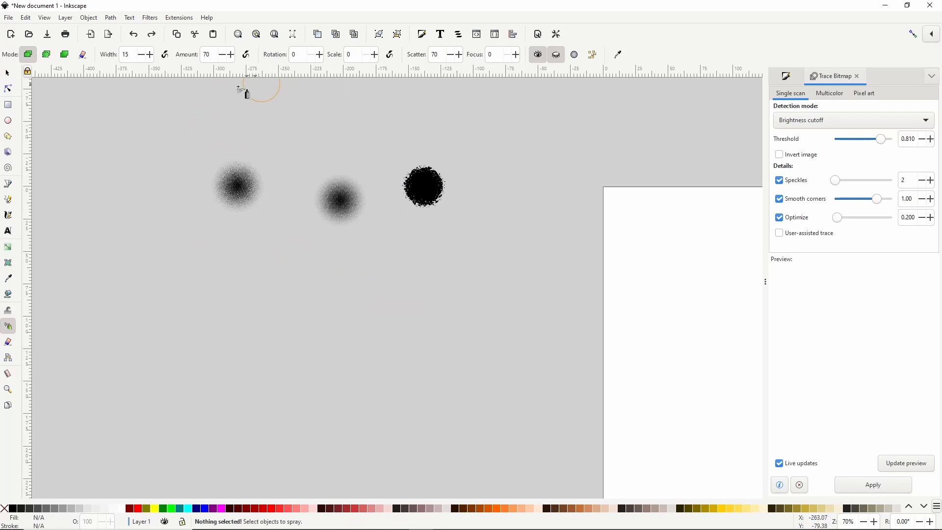
- Set the spray width to 30 and test it with a short stroke below the dots, undoing the stroke
right_click(131, 55)
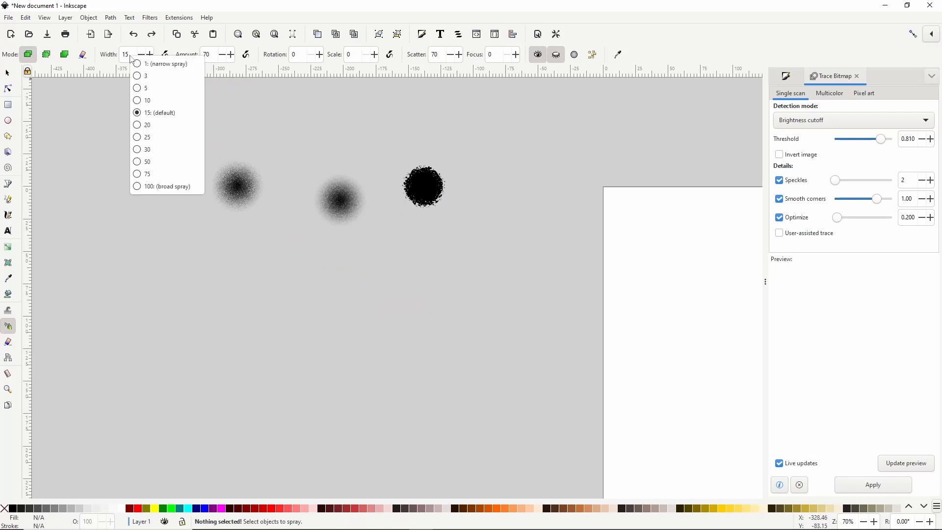
click(154, 151)
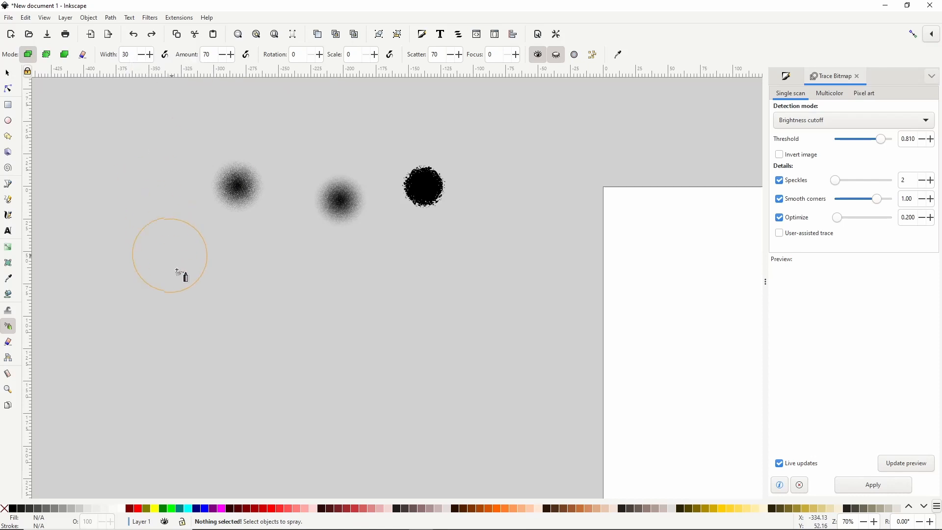
mouse_move(231, 340)
mouse_down()
mouse_move(342, 360)
mouse_move(200, 304)
mouse_up()
key(ctrl+z)
- Set the spray amount to 35 and test it with a stroke below the dots, undoing the stroke
right_click(208, 54)
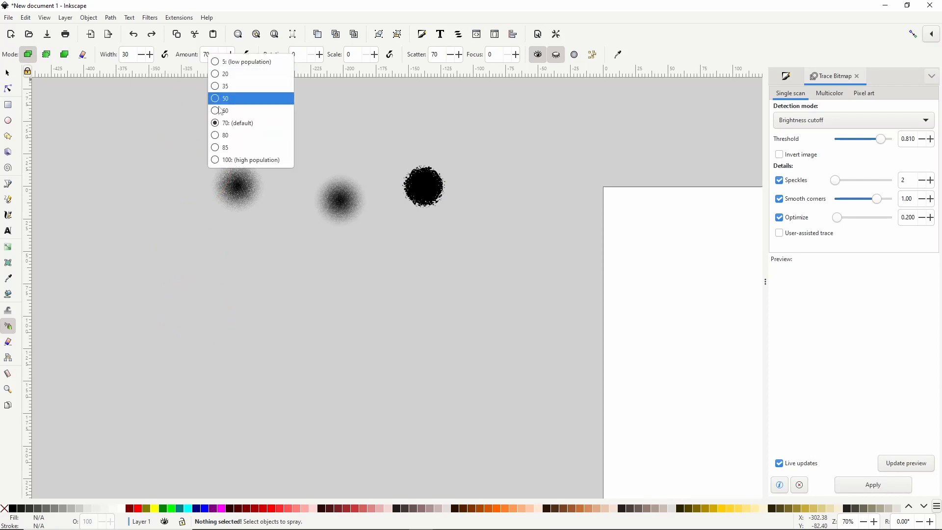
click(222, 87)
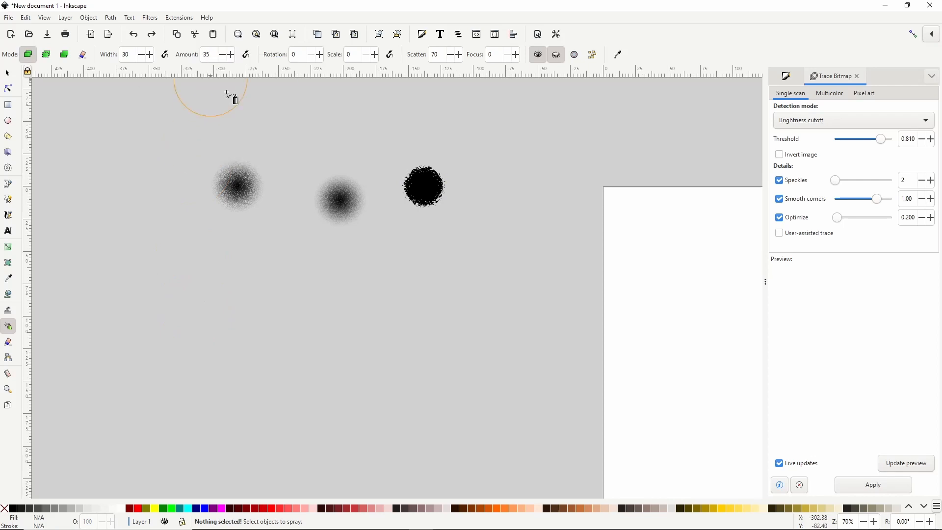
mouse_move(209, 288)
mouse_down()
mouse_move(279, 352)
mouse_move(354, 354)
mouse_move(240, 337)
mouse_move(349, 330)
mouse_move(428, 347)
mouse_up()
key(ctrl+z)
- Set the spray rotation variation to 100 and test it with a stroke below the dots, undoing the stroke
right_click(297, 54)
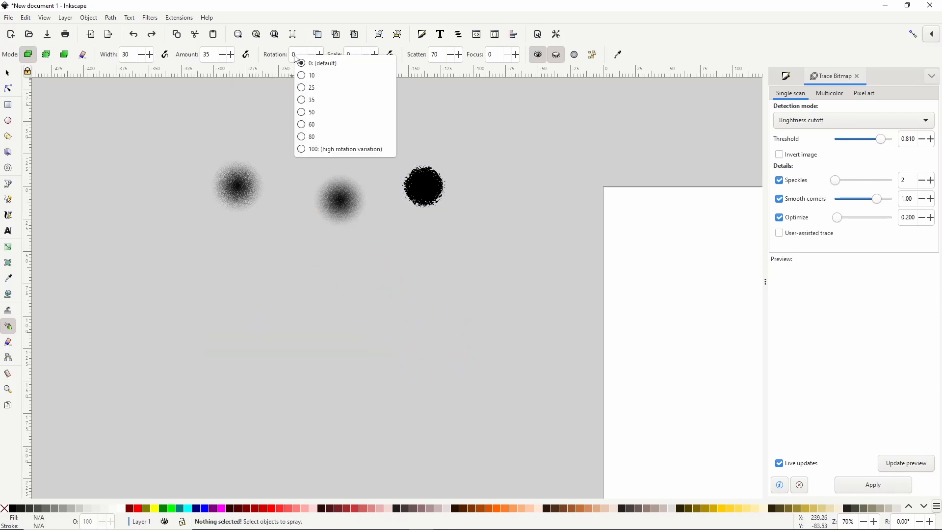
click(316, 149)
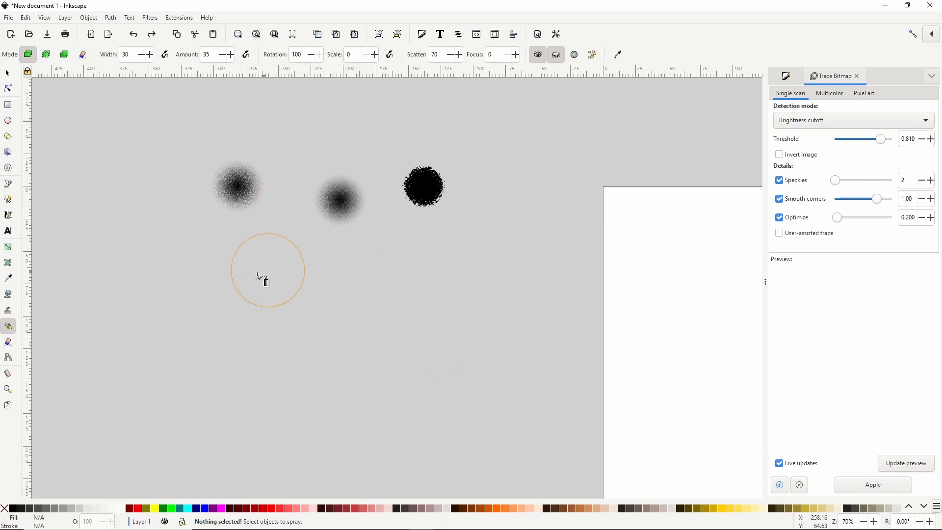
mouse_move(213, 300)
mouse_down()
mouse_move(322, 352)
mouse_move(387, 359)
mouse_move(283, 342)
mouse_move(418, 324)
mouse_up()
key(ctrl+z)
- Set the spray scale variation to 50 and spray black copies of the traced path across the area below the dots
right_click(354, 55)
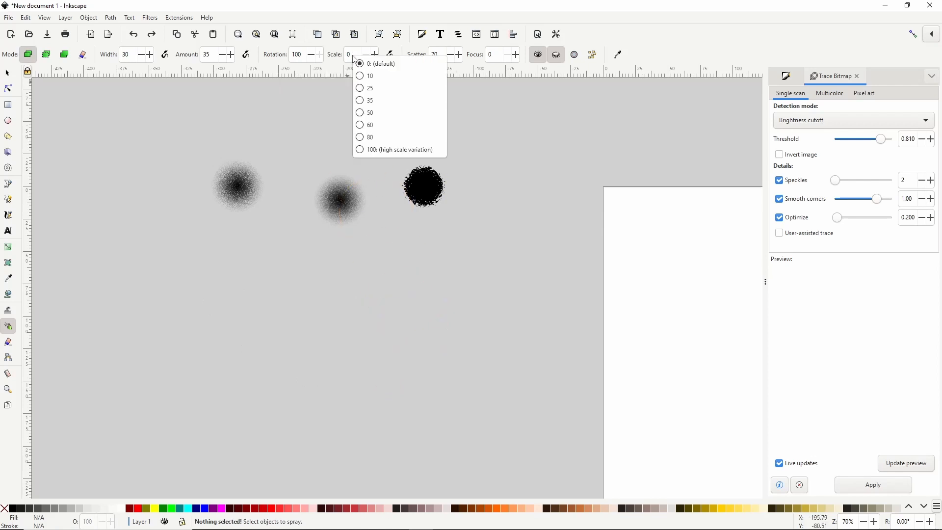
click(371, 113)
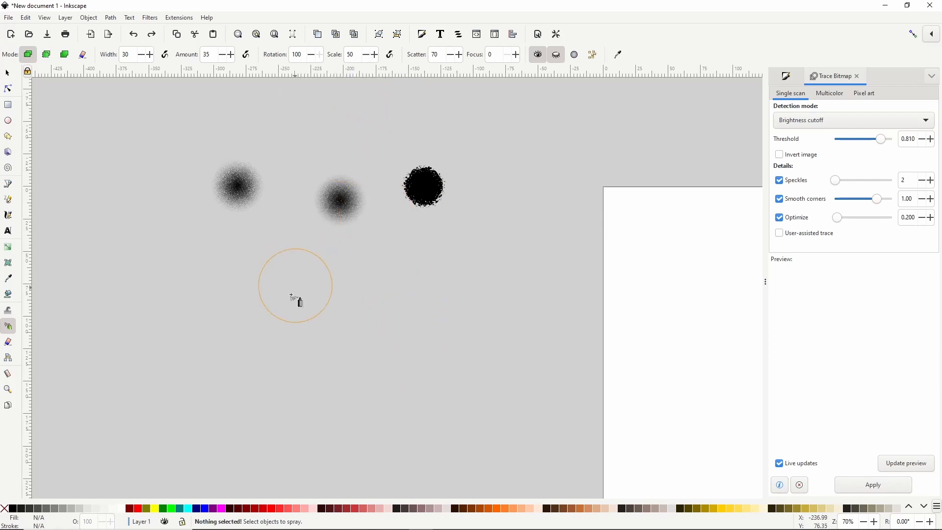
mouse_move(296, 301)
mouse_down()
mouse_move(340, 363)
mouse_move(406, 373)
mouse_move(465, 367)
mouse_move(480, 378)
mouse_move(416, 394)
mouse_move(409, 367)
mouse_move(266, 322)
mouse_up()
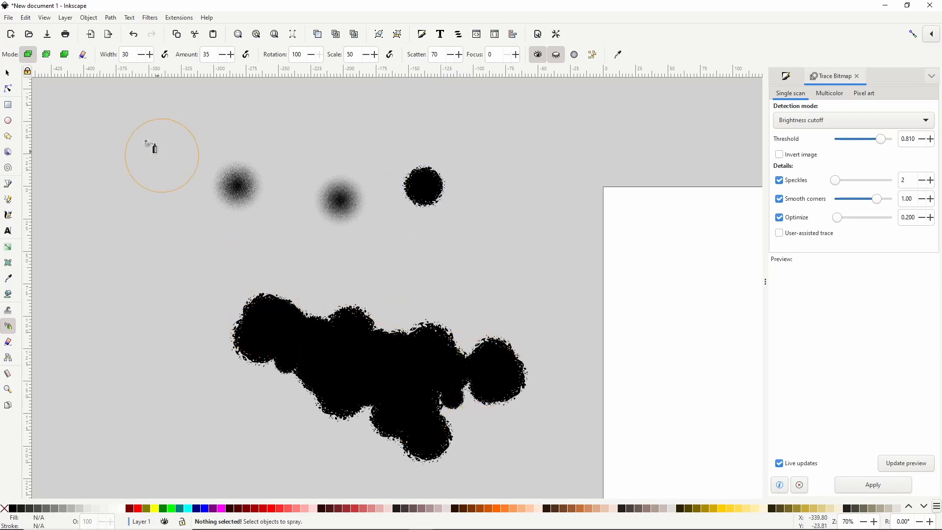
- Recolor the traced path light red and spray copies of it over the black sprayed area
click(7, 73)
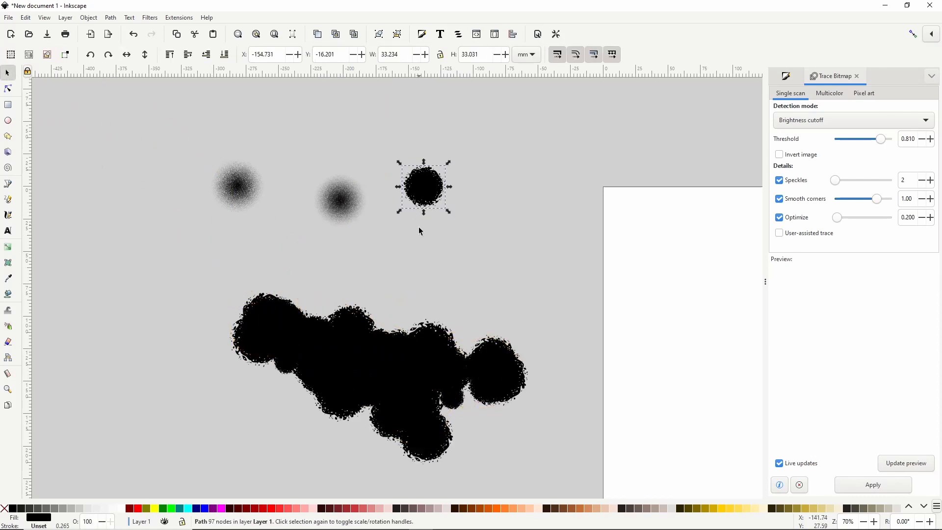
click(296, 508)
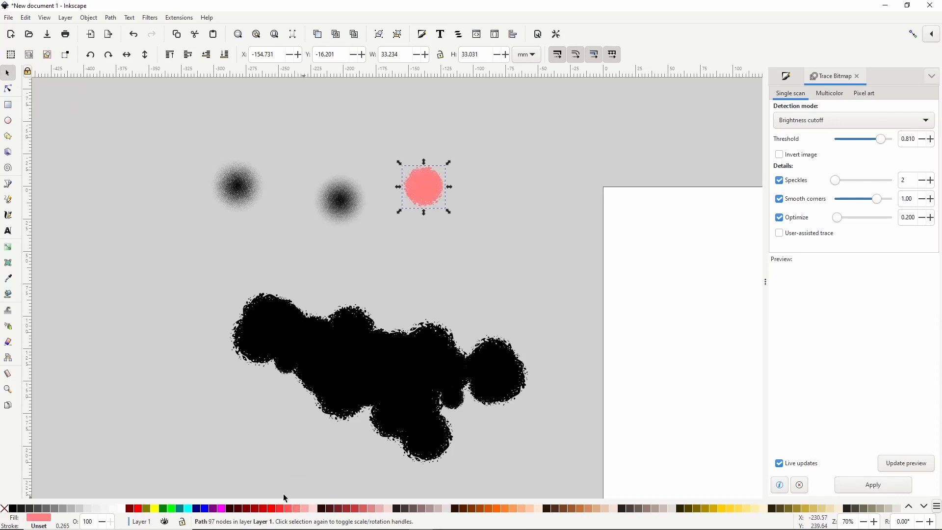
click(8, 327)
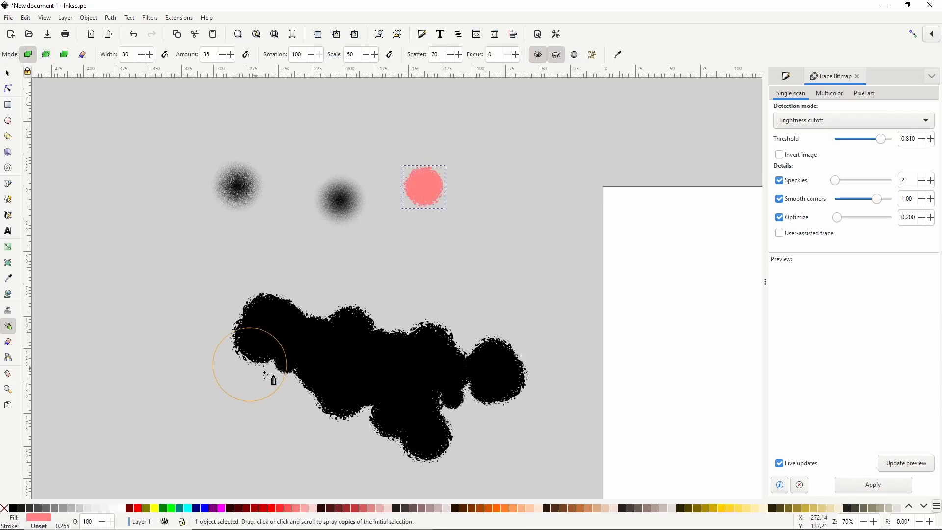
mouse_move(269, 382)
mouse_down()
mouse_move(385, 378)
mouse_move(449, 366)
mouse_move(389, 334)
mouse_move(348, 327)
mouse_move(445, 340)
mouse_move(459, 313)
mouse_move(408, 281)
mouse_move(361, 309)
mouse_up()
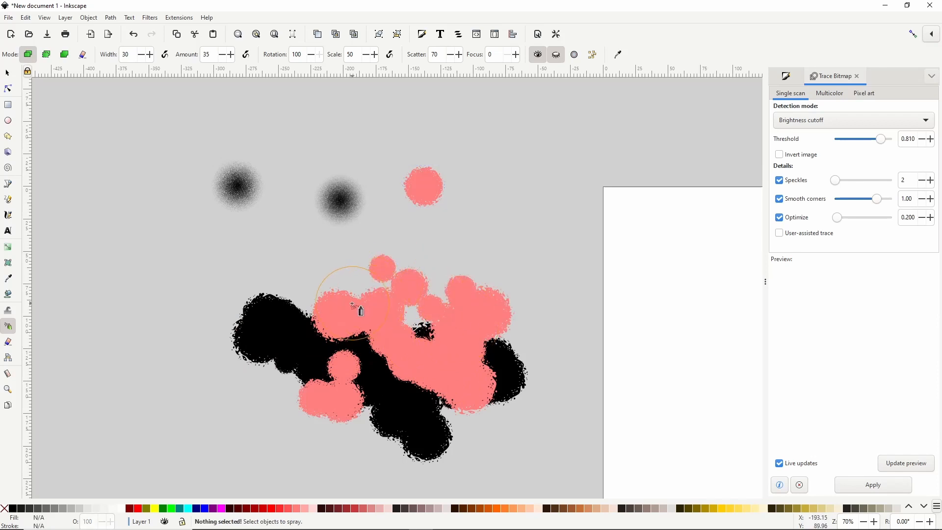
- Recolor the traced path yellow and spray copies of it over the black and light red areas
click(7, 73)
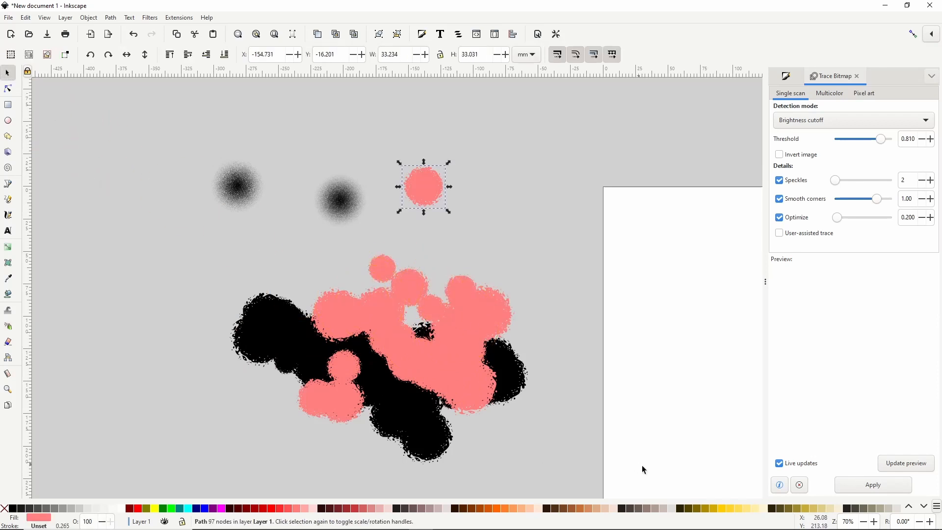
click(738, 507)
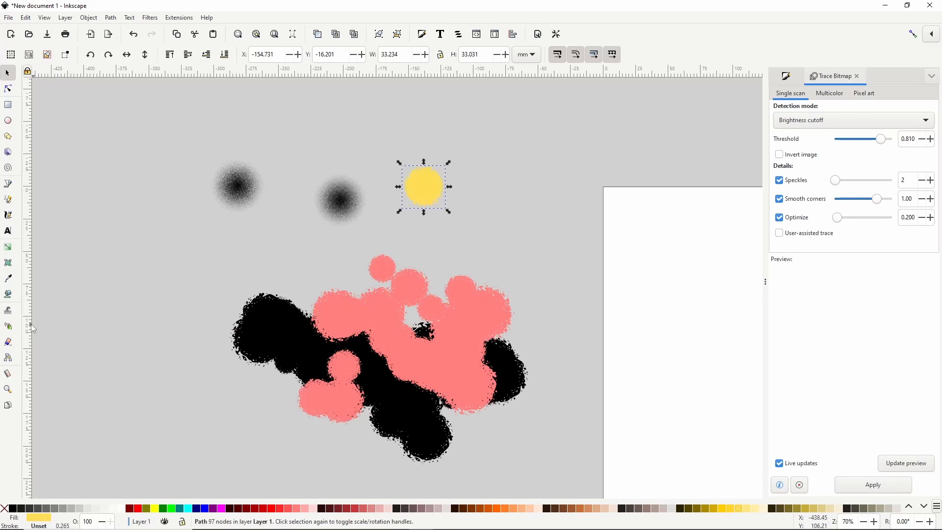
click(8, 326)
mouse_move(212, 364)
mouse_down()
mouse_move(303, 387)
mouse_move(408, 397)
mouse_move(456, 372)
mouse_move(339, 344)
mouse_move(281, 305)
mouse_move(451, 314)
mouse_move(406, 359)
mouse_move(320, 344)
mouse_move(273, 312)
mouse_up()
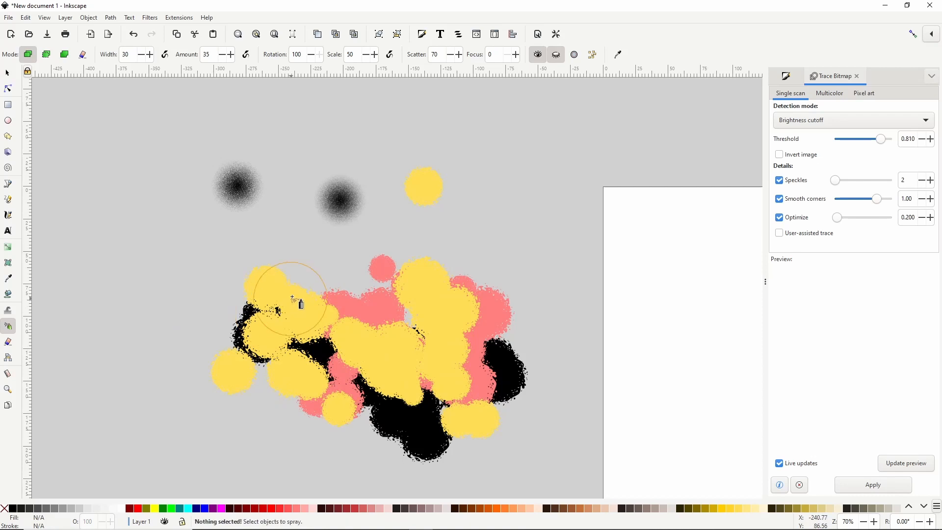
- Review the Noise Fill overlay filter's options and close them without applying anything
click(147, 18)
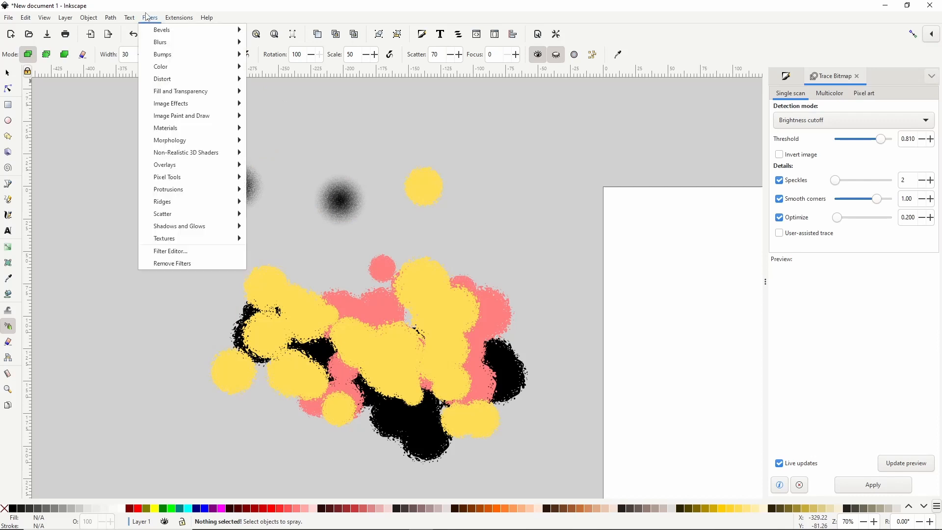
mouse_move(186, 167)
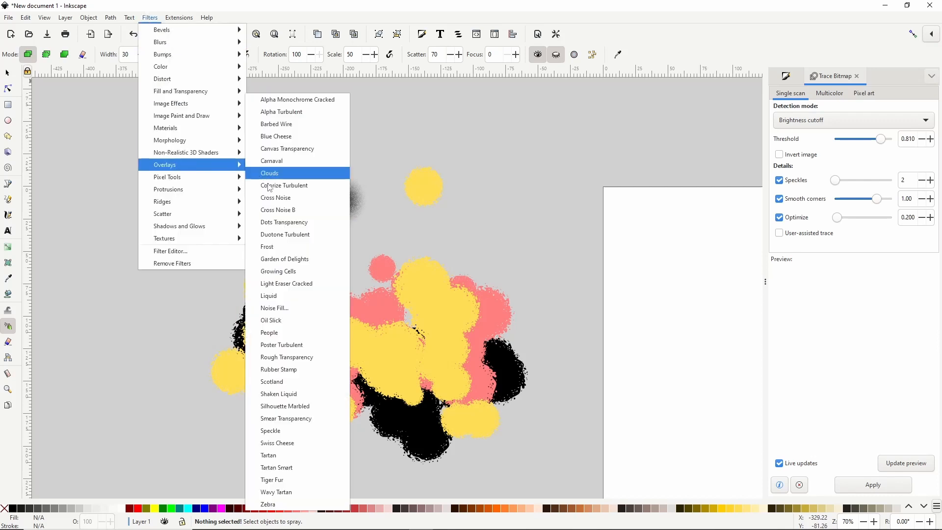
click(273, 308)
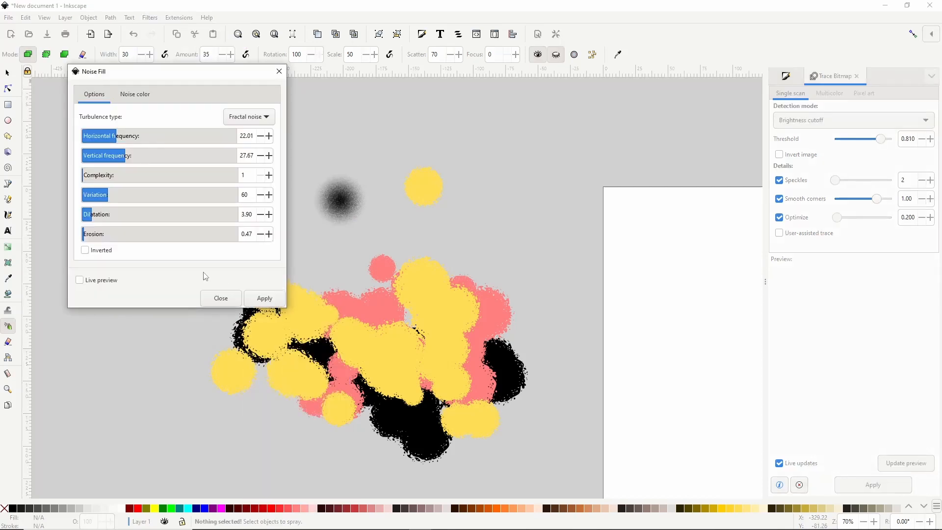
click(220, 298)
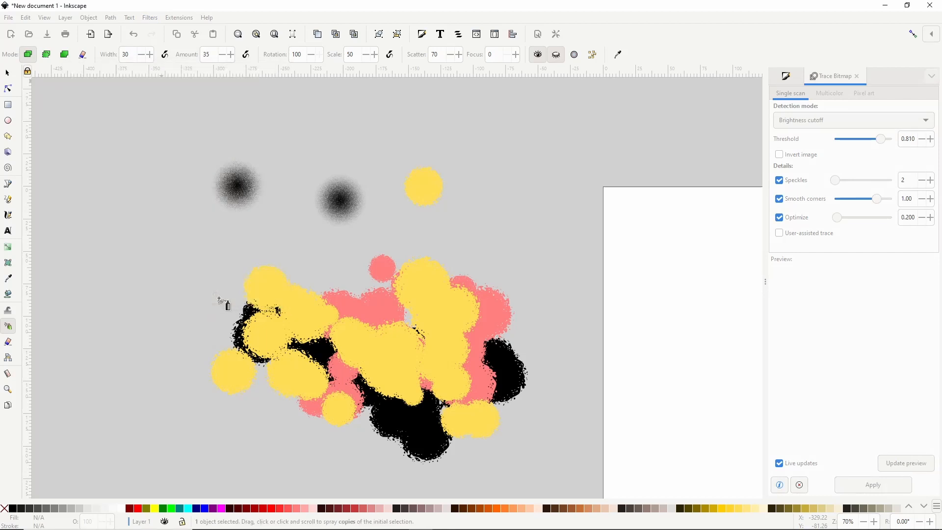
- Extend both radii of the original noise-filled circle's radial gradient past its edge and set the outer stop's alpha to 27
click(8, 248)
click(232, 186)
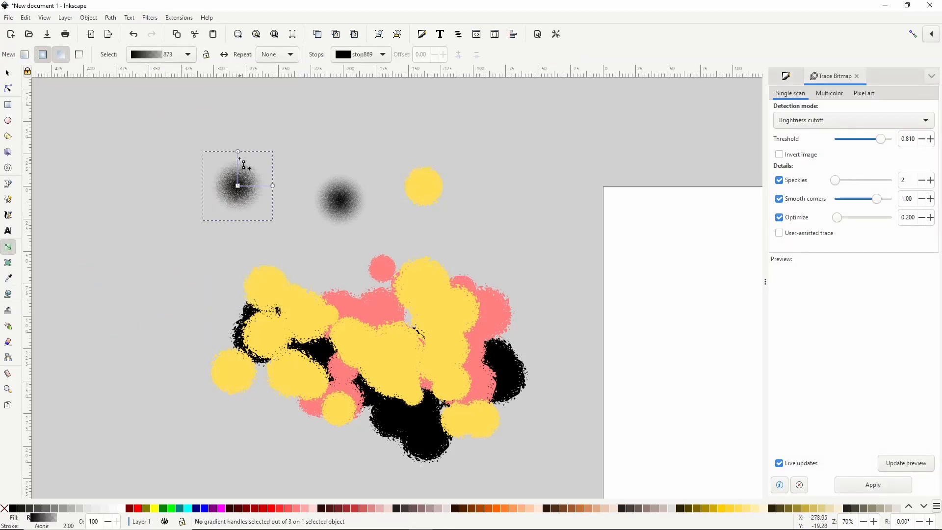
drag(238, 151, 240, 146)
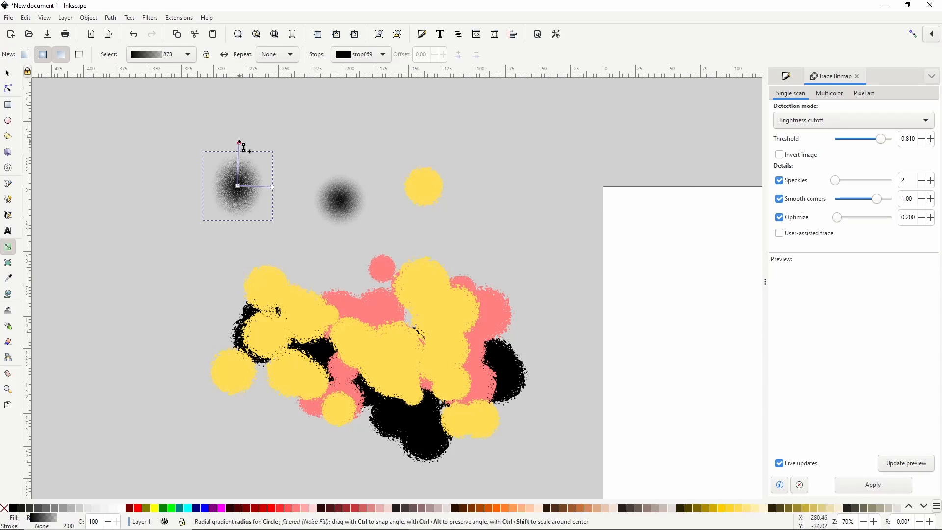
drag(272, 187, 279, 188)
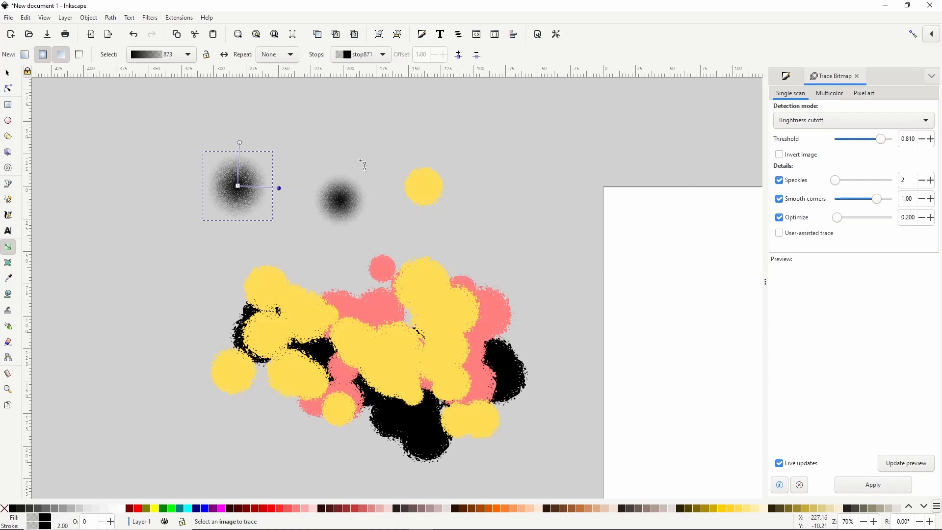
click(786, 77)
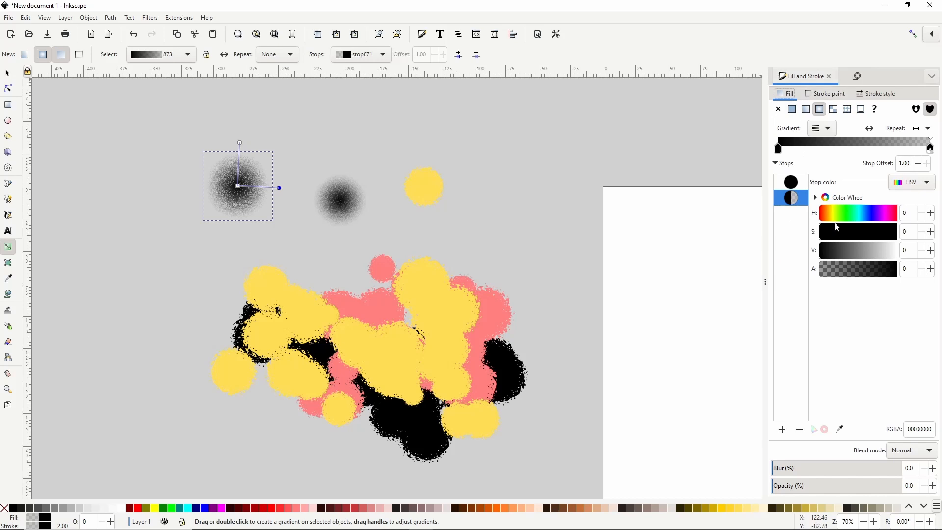
drag(862, 270, 840, 276)
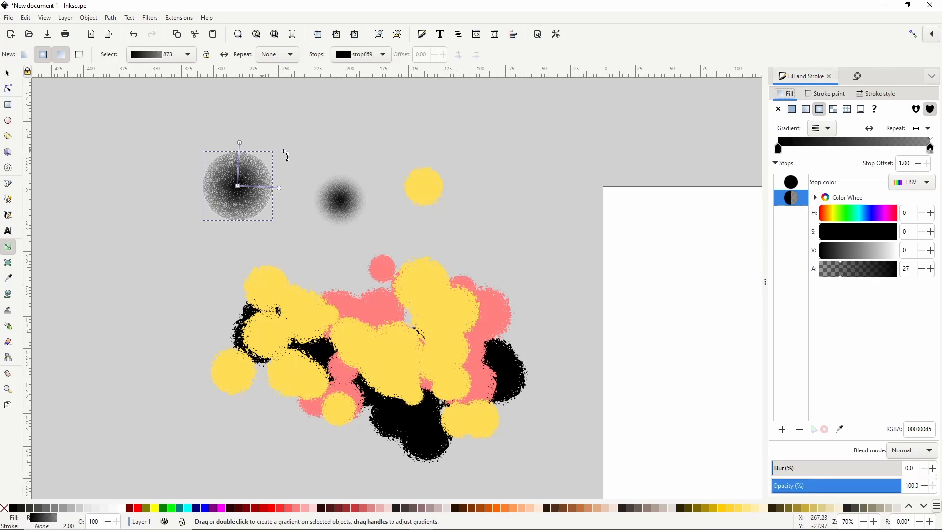